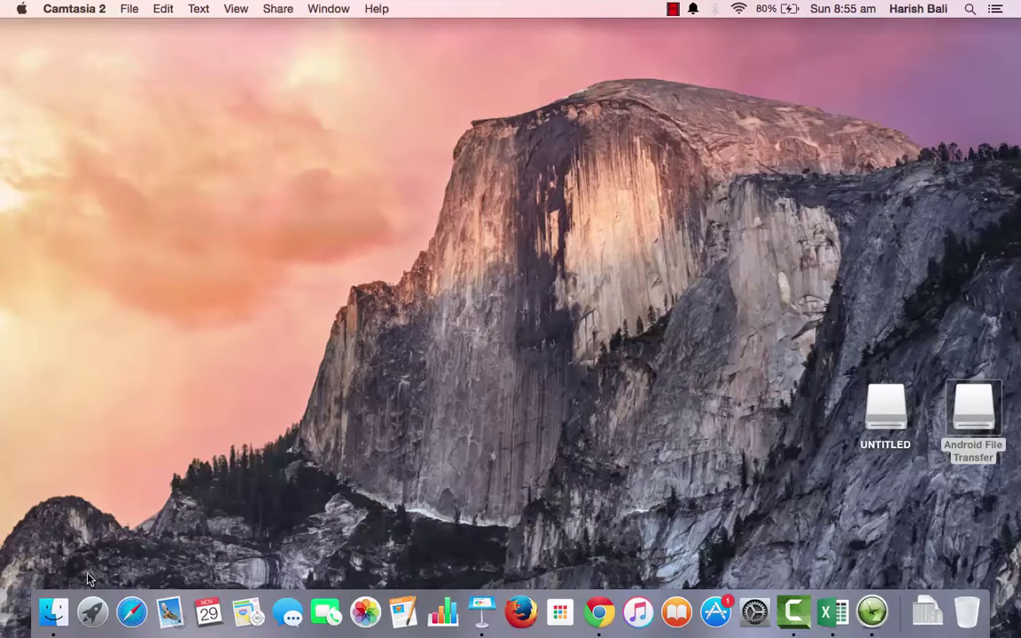
In Launchpad, cancel a trial iPhoto deletion and find Android File Transfer on page 2
{"action": "left_click", "coordinate": [96, 612]}
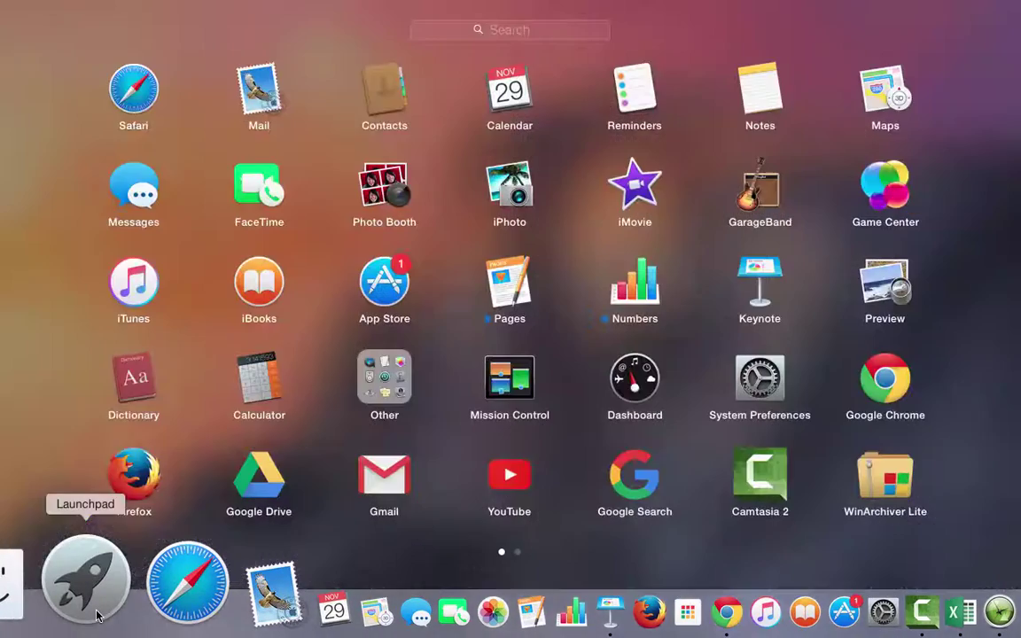
{"action": "left_click", "coordinate": [393, 189]}
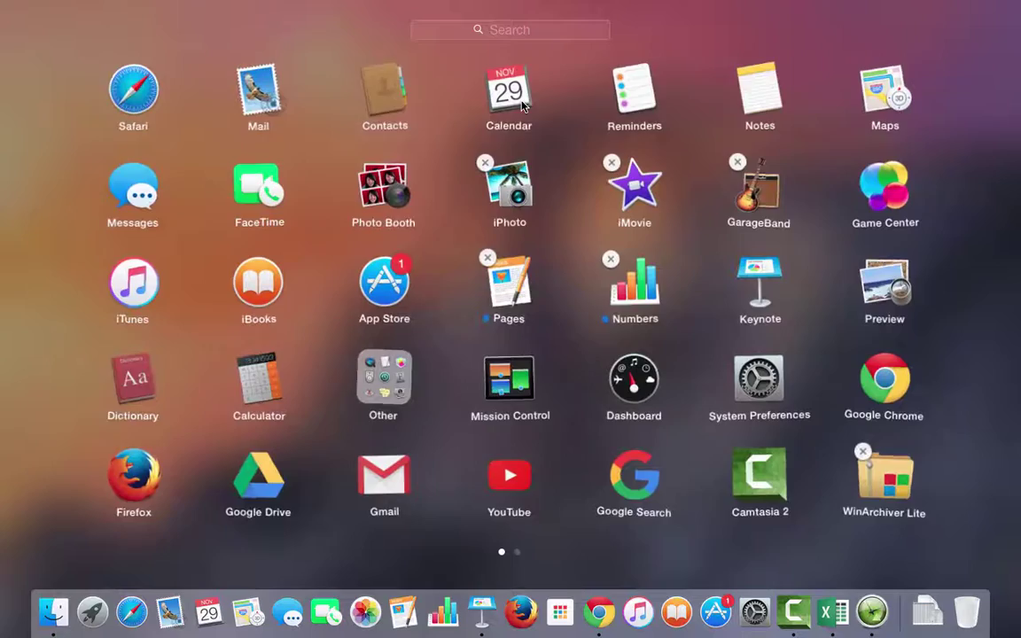
{"action": "left_click", "coordinate": [486, 163]}
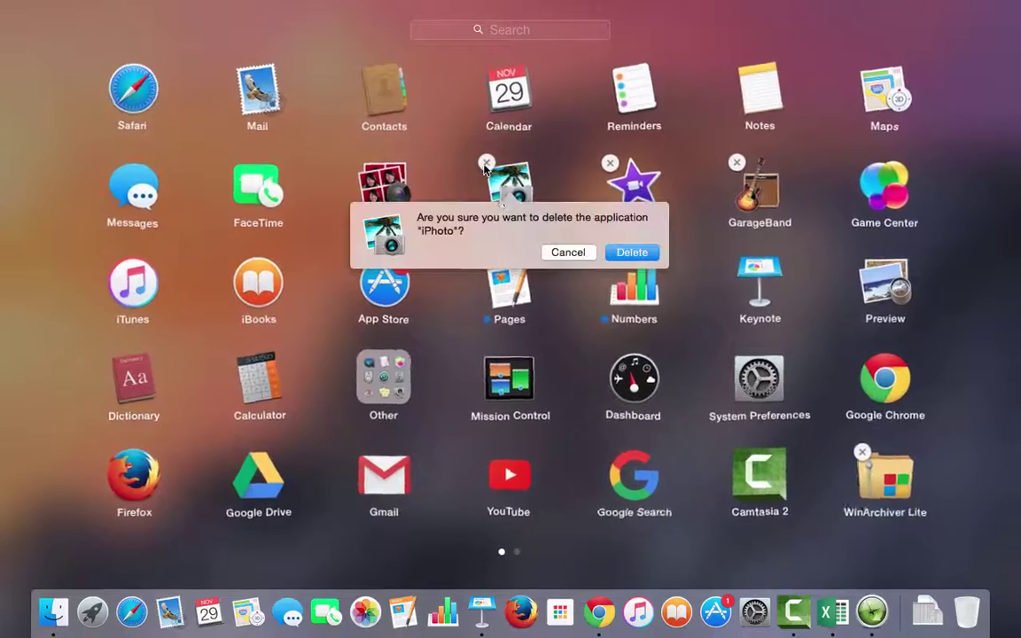
{"action": "left_click", "coordinate": [644, 255]}
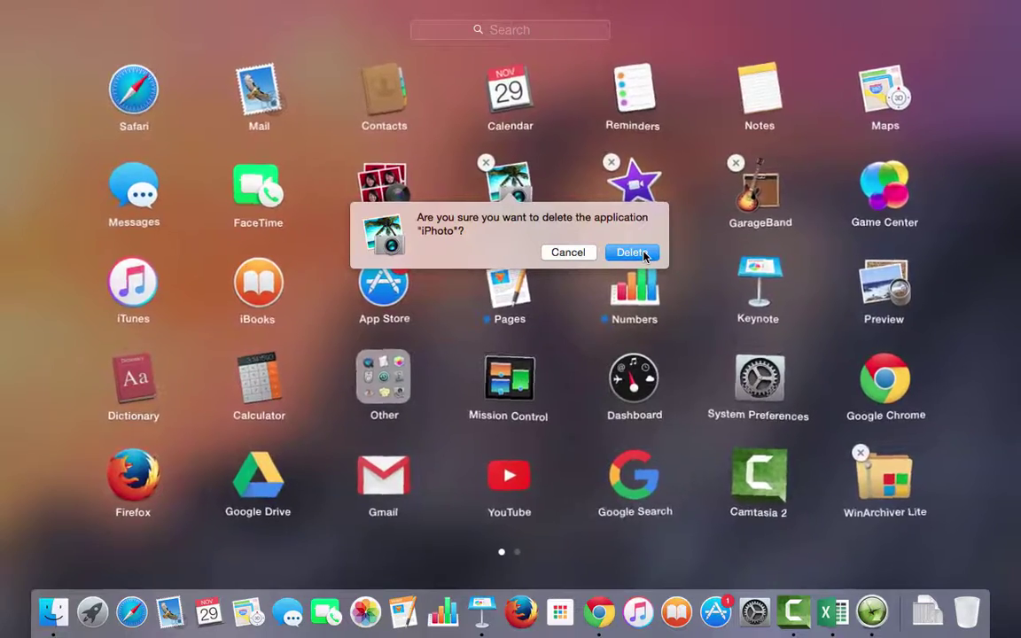
{"action": "left_click", "coordinate": [581, 256]}
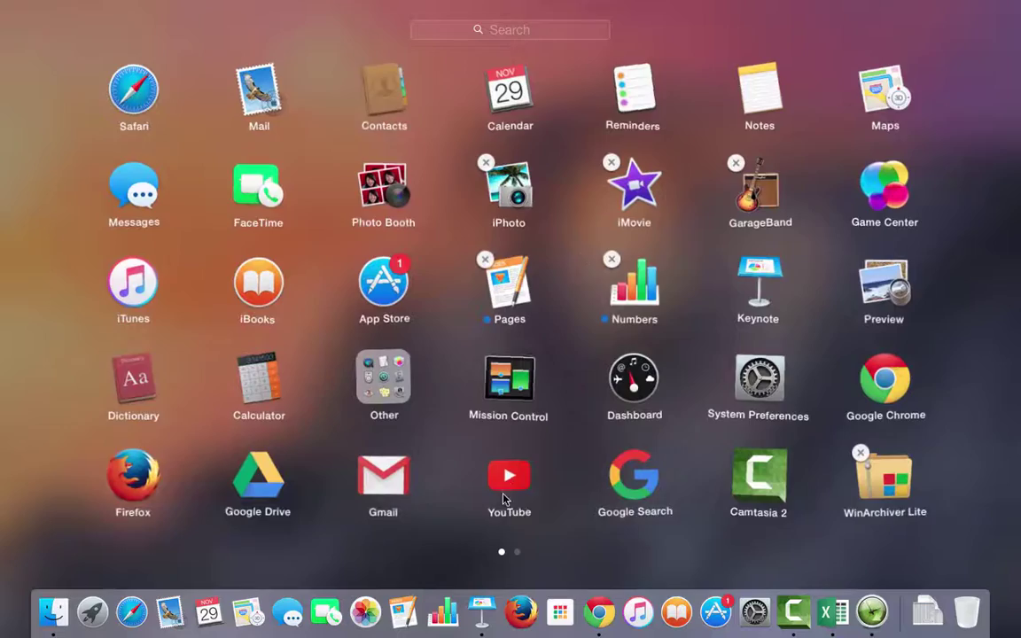
{"action": "left_click", "coordinate": [518, 552]}
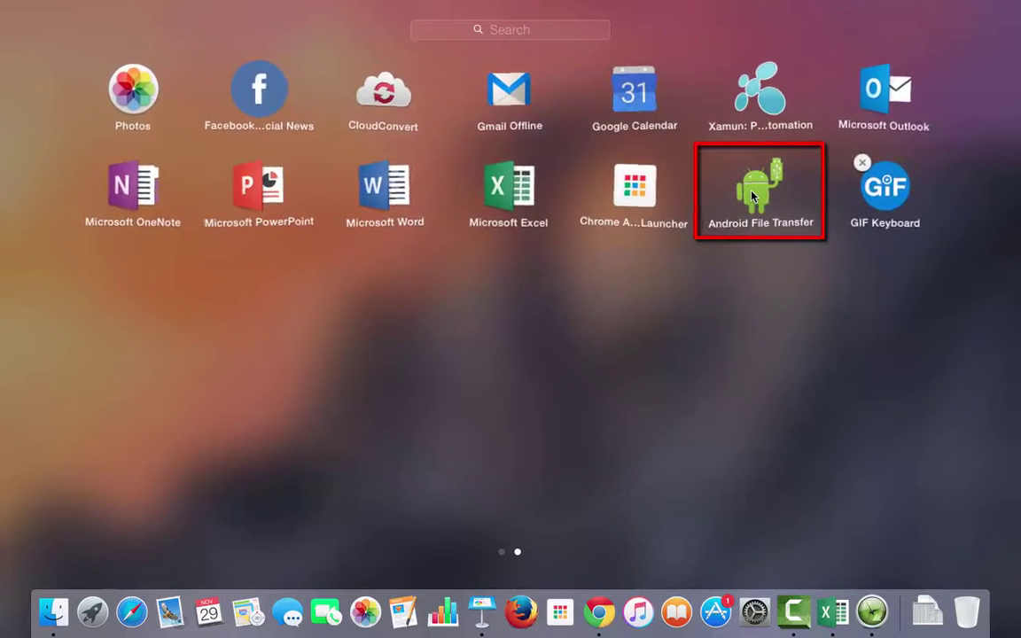
{"action": "left_click", "coordinate": [631, 337]}
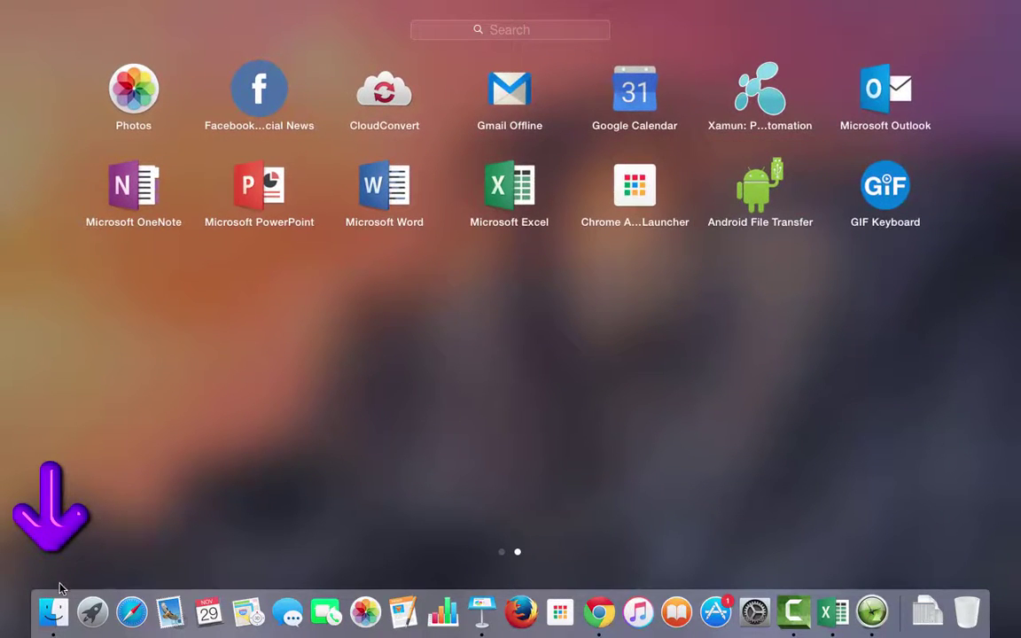
Search Finder for 'android file tr', select Android File Transfer, and add a search condition row
{"action": "left_click", "coordinate": [53, 609]}
{"action": "left_click", "coordinate": [178, 188]}
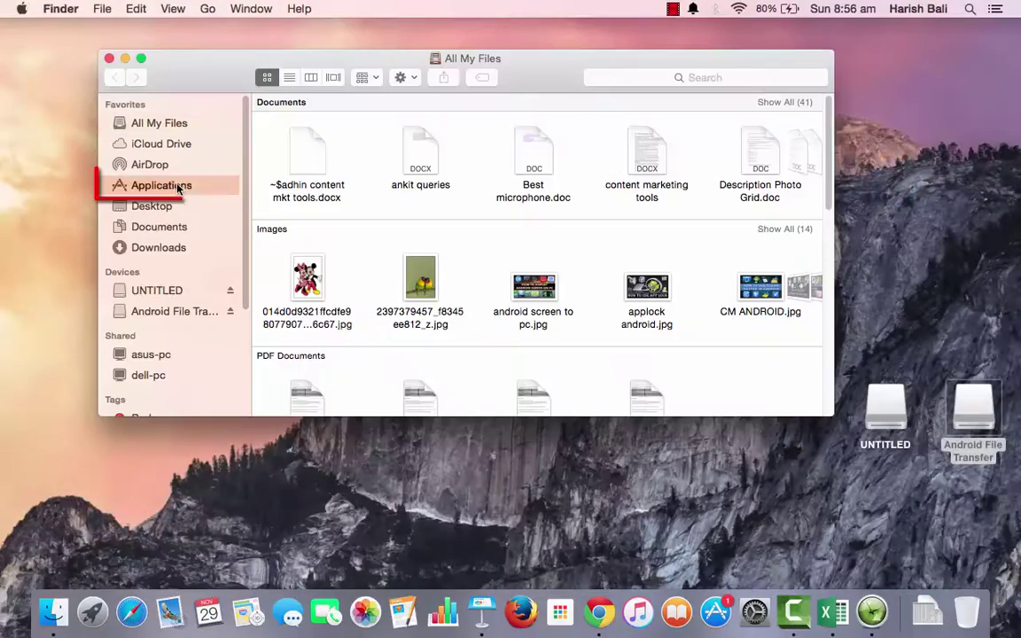
{"action": "left_click", "coordinate": [610, 78]}
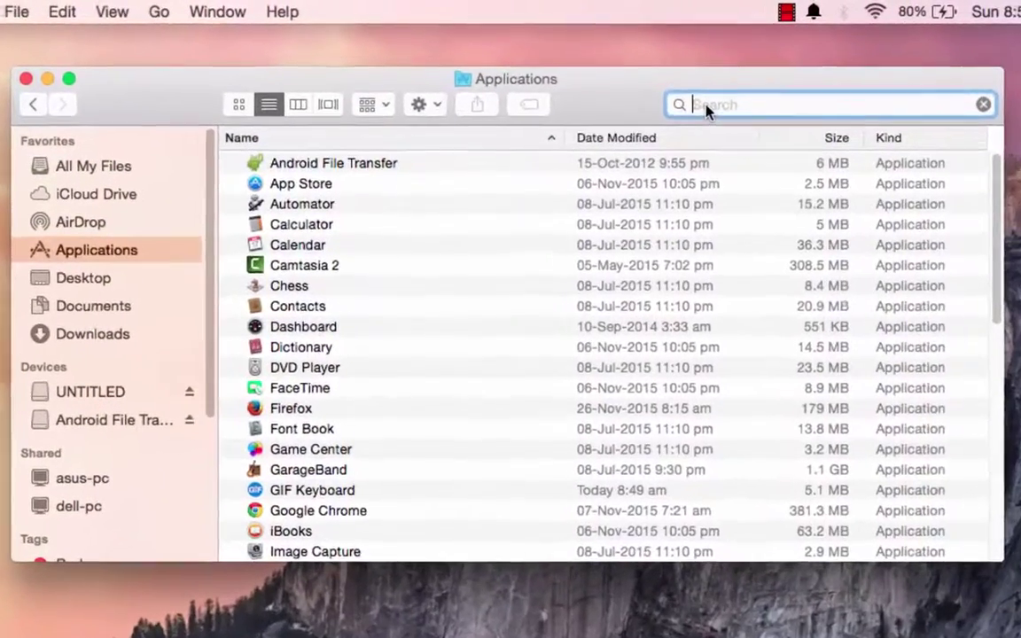
{"action": "type", "text": "android "}
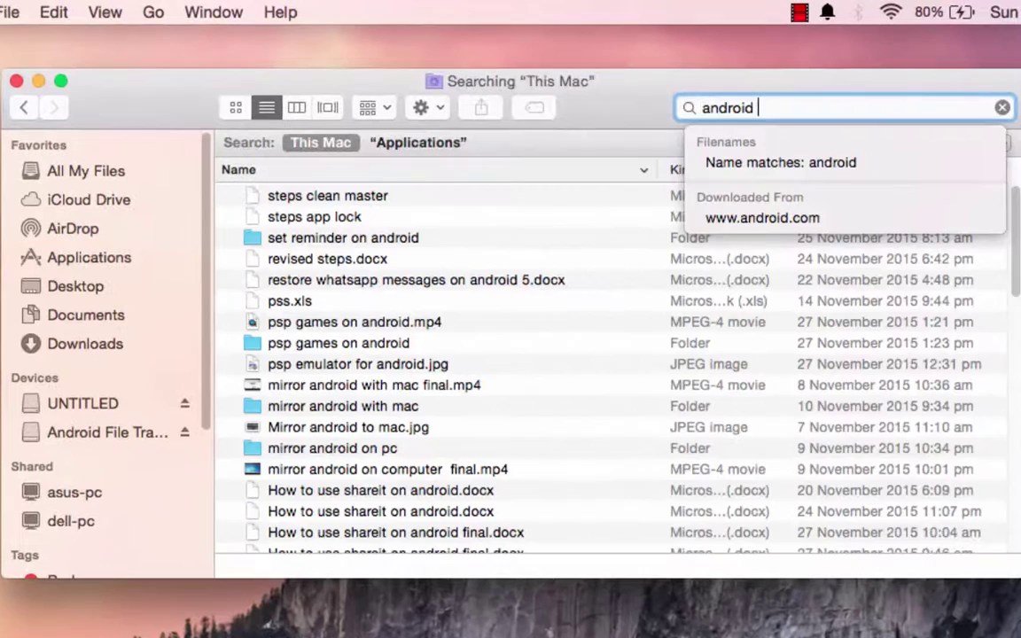
{"action": "type", "text": "file tr"}
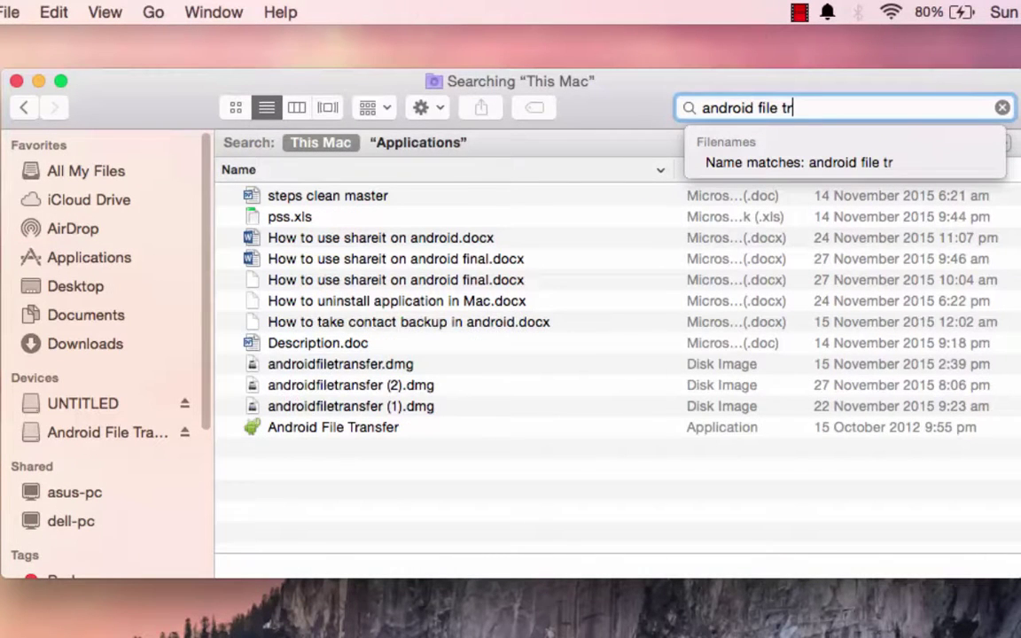
{"action": "left_click", "coordinate": [359, 326]}
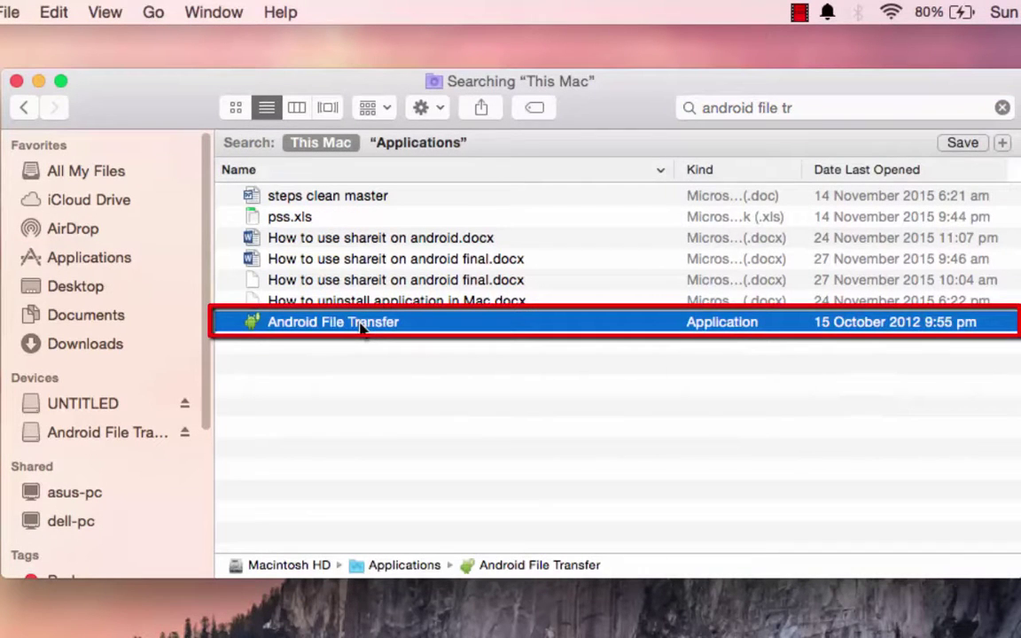
{"action": "left_click", "coordinate": [1002, 143]}
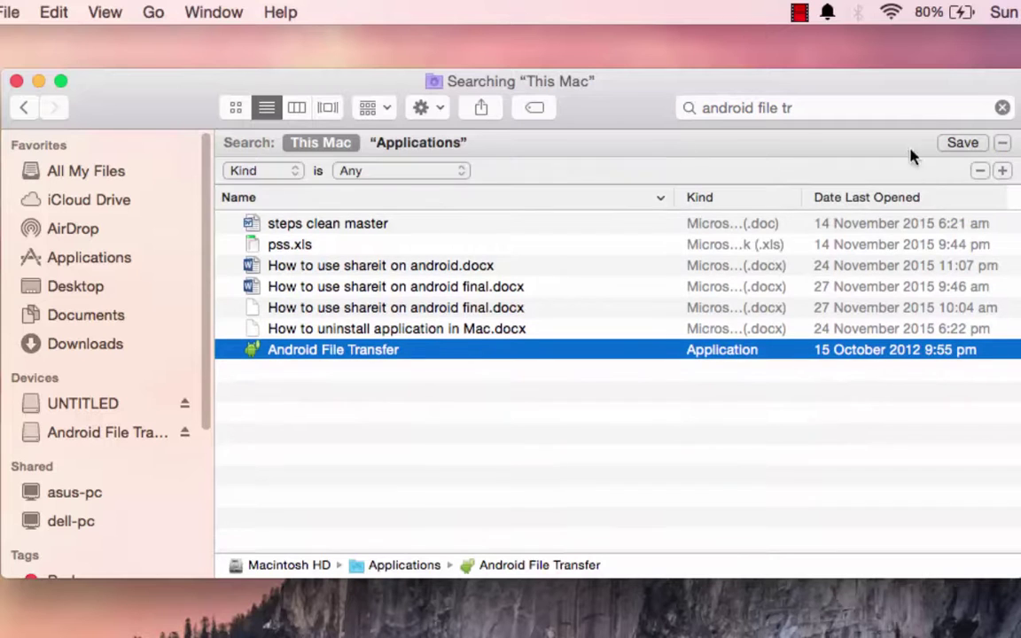
{"action": "left_click", "coordinate": [266, 171]}
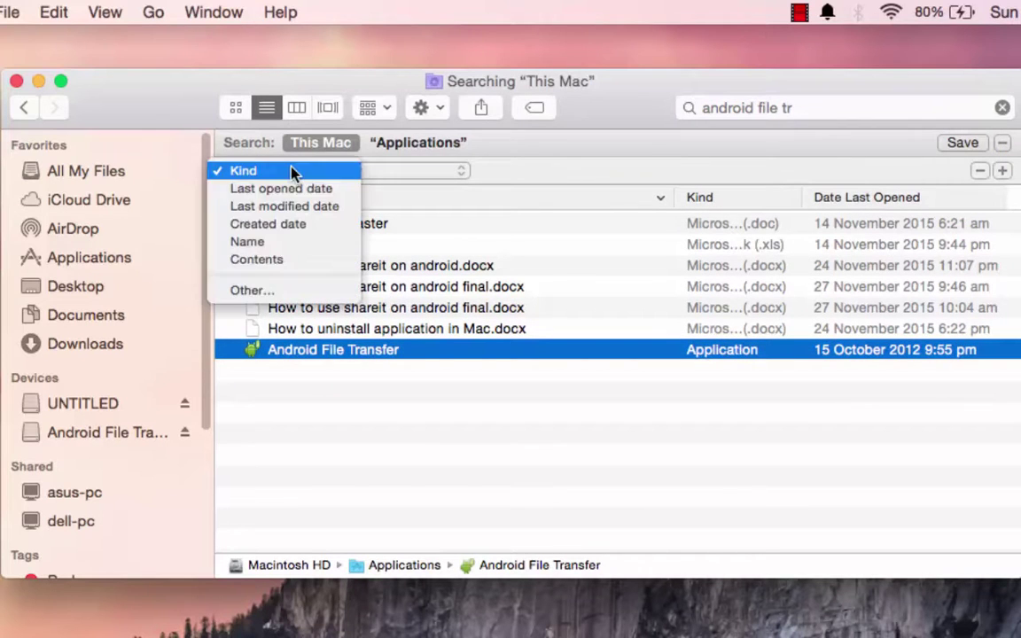
Set the condition attribute to System files, found by filtering 'sys' and added to the menu
{"action": "left_click", "coordinate": [271, 291]}
{"action": "scroll", "coordinate": [848, 226], "scroll_direction": "down", "scroll_amount": 2}
{"action": "left_click_drag", "start_coordinate": [848, 226], "coordinate": [858, 255]}
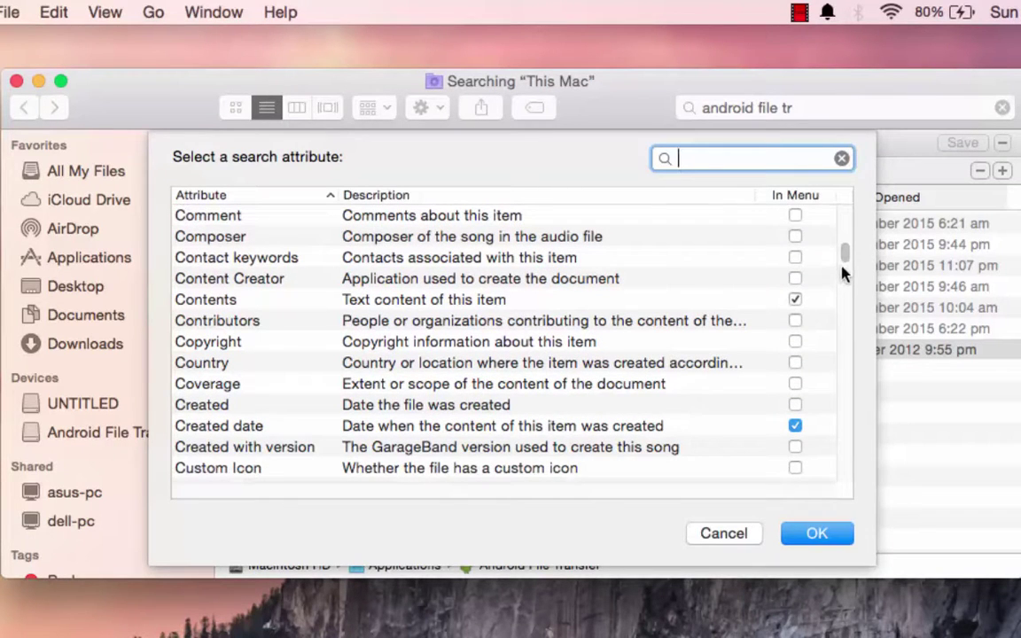
{"action": "left_click_drag", "start_coordinate": [845, 257], "coordinate": [850, 303]}
{"action": "type", "text": "sy"}
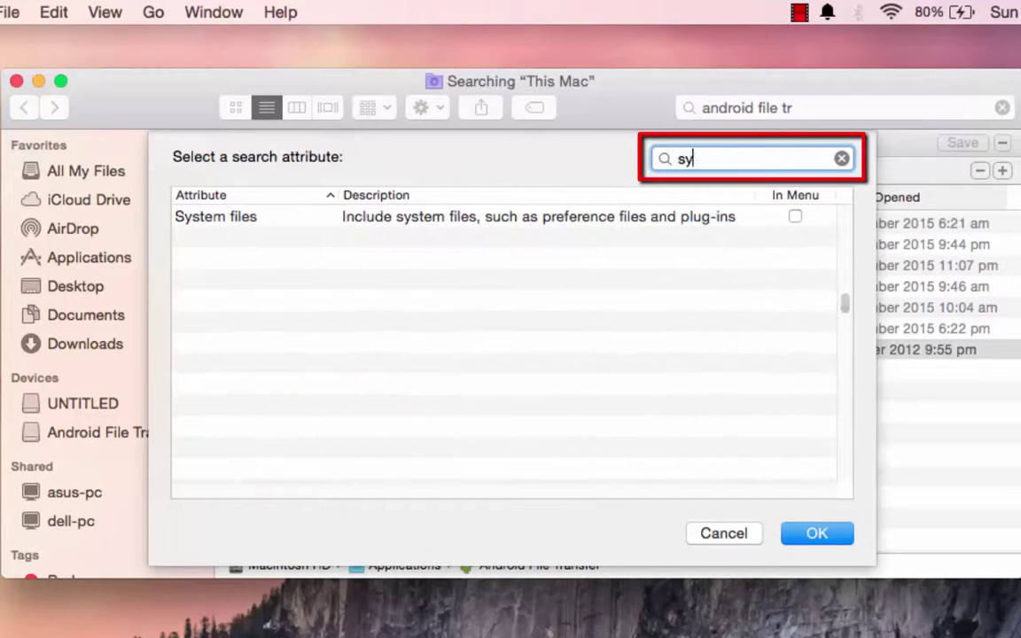
{"action": "type", "text": "s"}
{"action": "left_click", "coordinate": [477, 218]}
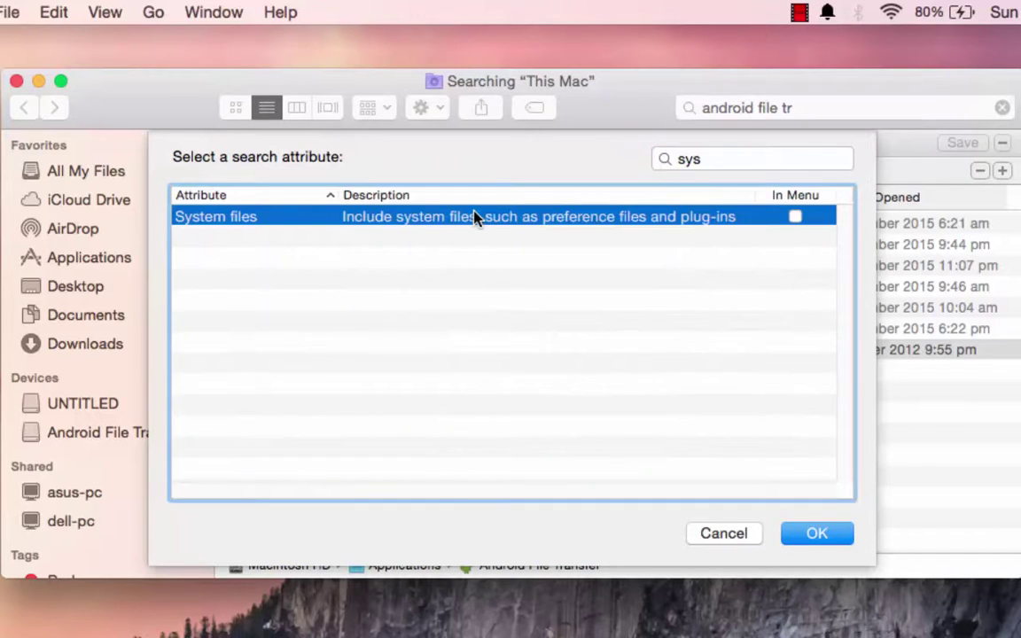
{"action": "left_click", "coordinate": [797, 221]}
{"action": "left_click", "coordinate": [795, 533]}
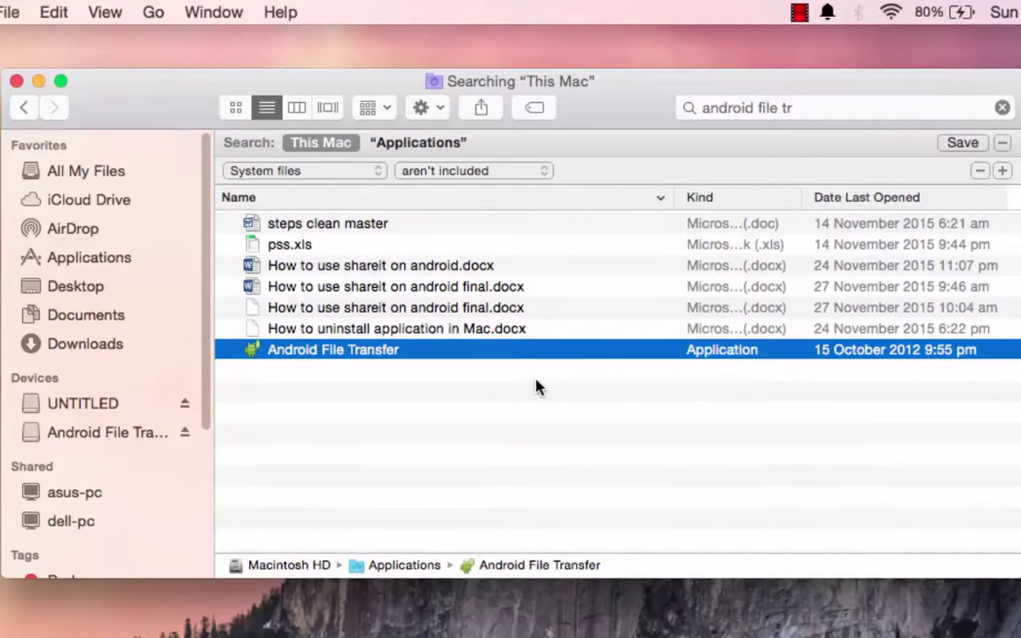
Include system files in the search and select the Android File Transfer Agent result
{"action": "left_click", "coordinate": [541, 174]}
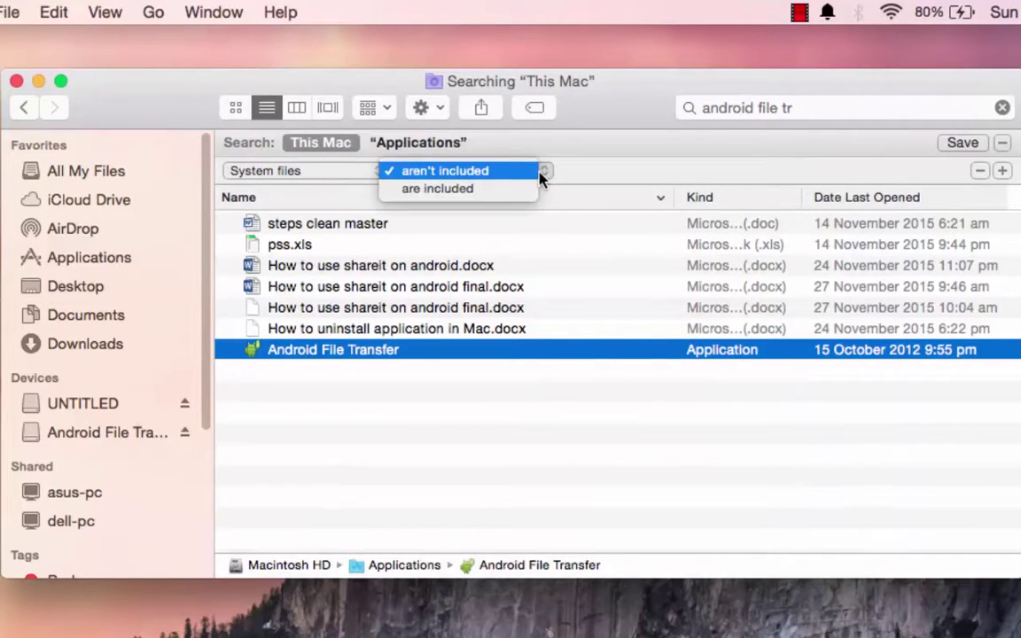
{"action": "left_click", "coordinate": [471, 190]}
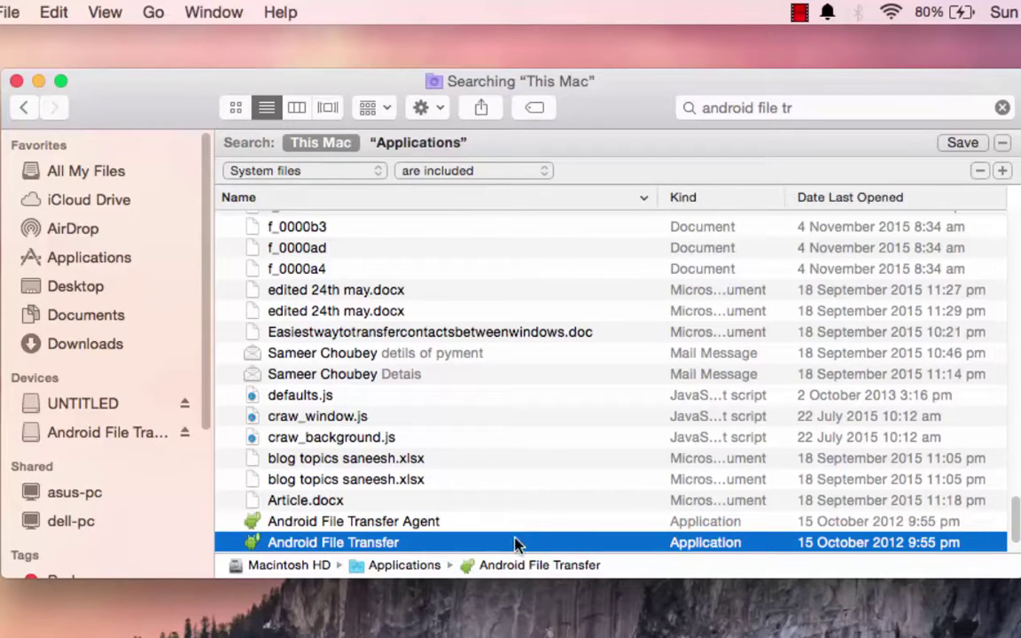
{"action": "left_click", "coordinate": [408, 526]}
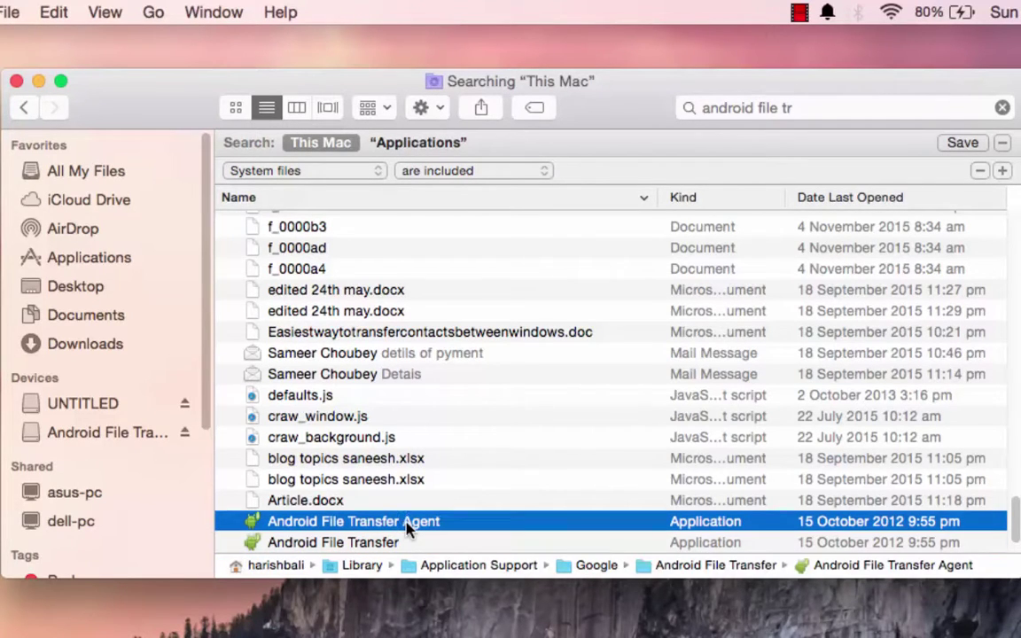
Select the Agent, app and support folder together and bring up their shortcut menu
{"action": "key", "text": "Down"}
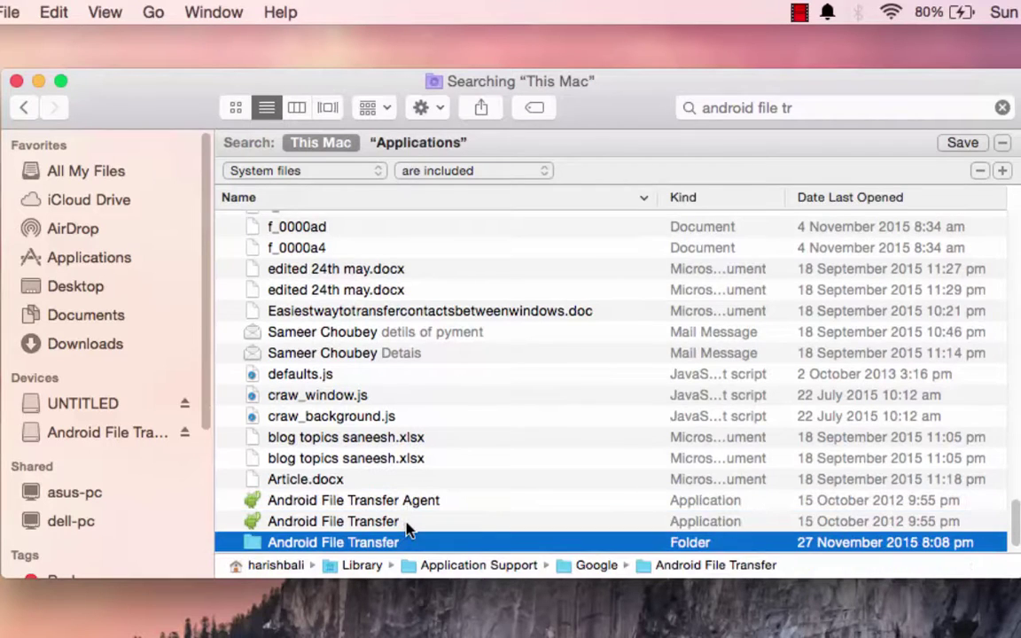
{"action": "key", "text": "Down"}
{"action": "key", "text": "Up"}
{"action": "key", "text": "Up"}
{"action": "key", "text": "Up"}
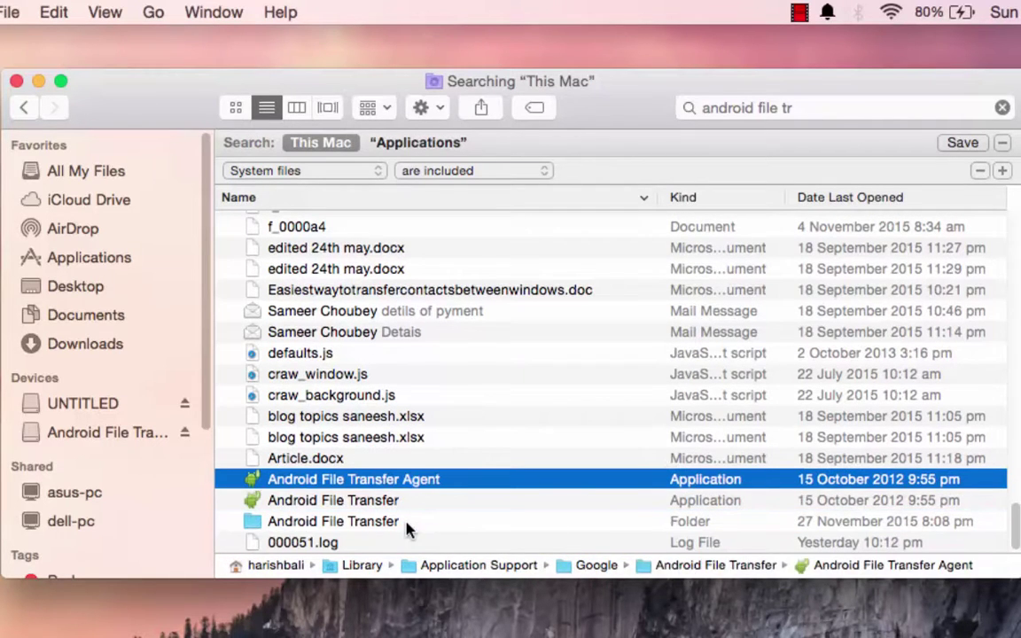
{"action": "key", "text": "shift+Down"}
{"action": "key", "text": "shift+Down"}
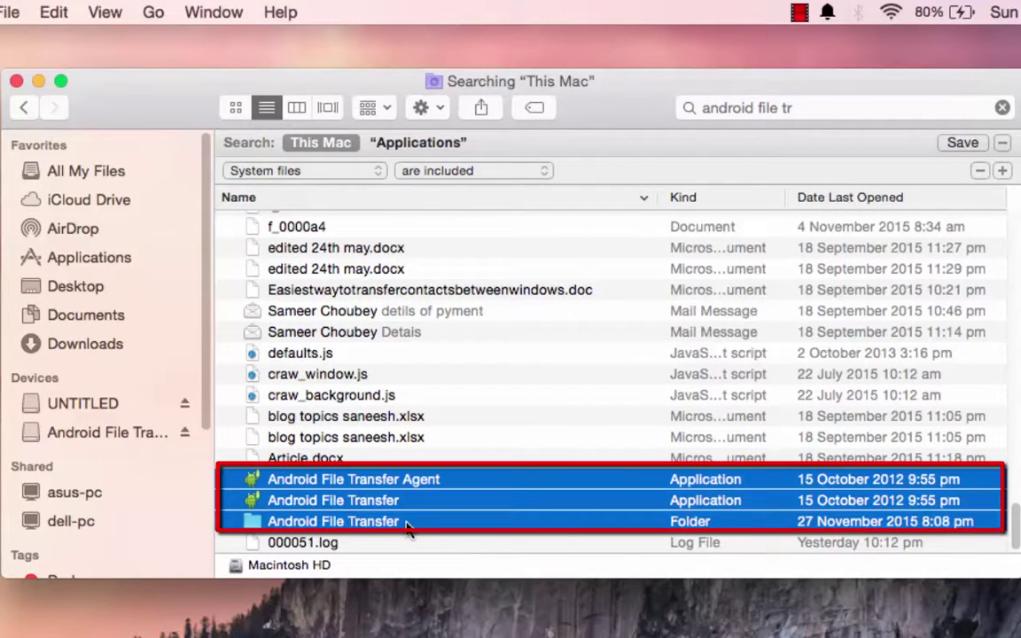
{"action": "right_click", "coordinate": [458, 483]}
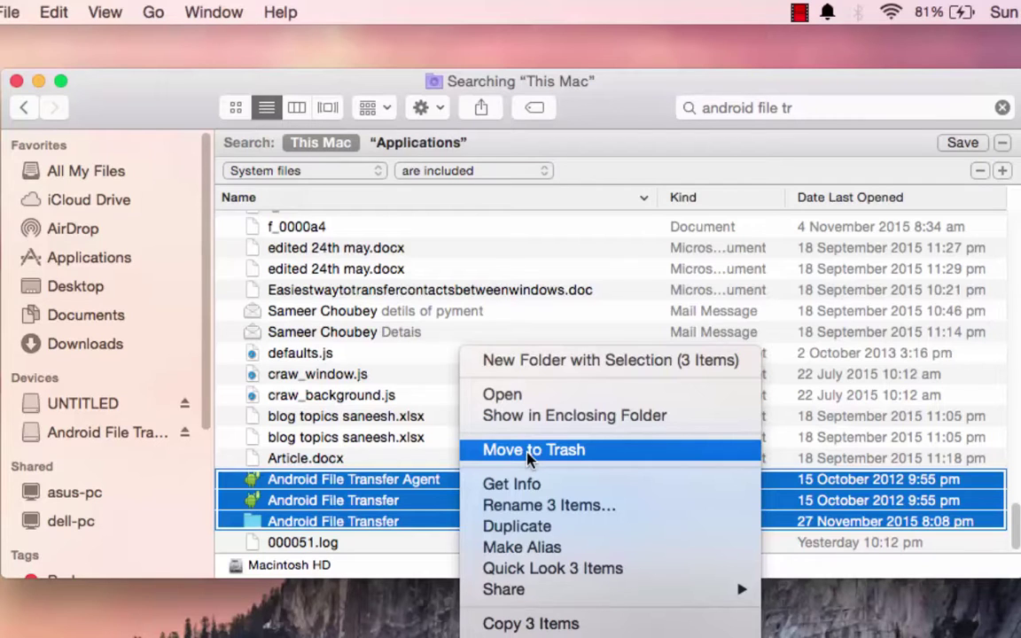
{"action": "right_click", "coordinate": [486, 502]}
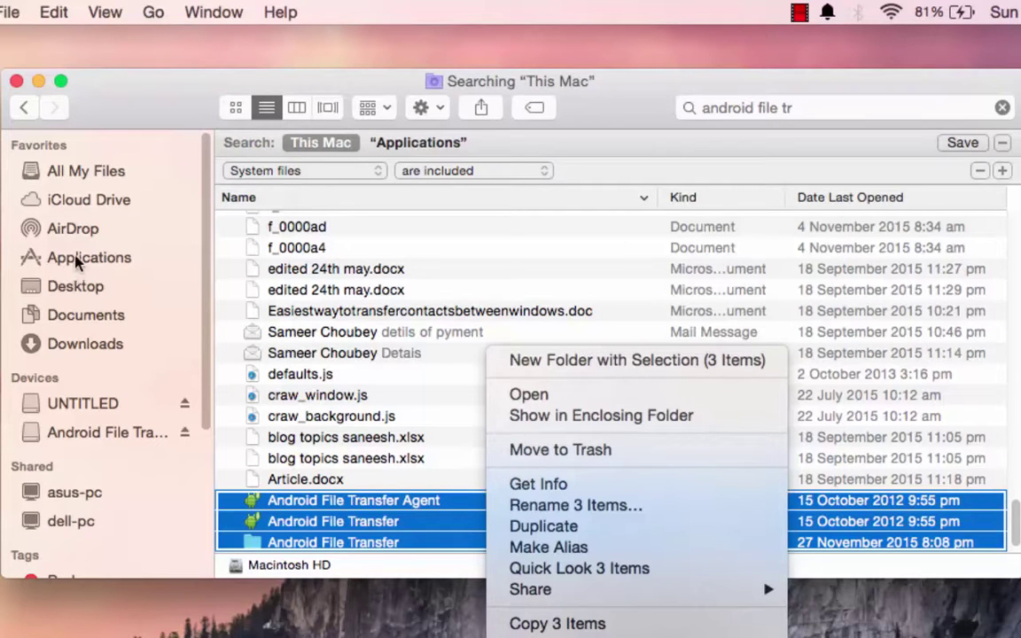
Find AppCleaner in Downloads by searching 'appcleaner' and launch it
{"action": "left_click", "coordinate": [86, 347]}
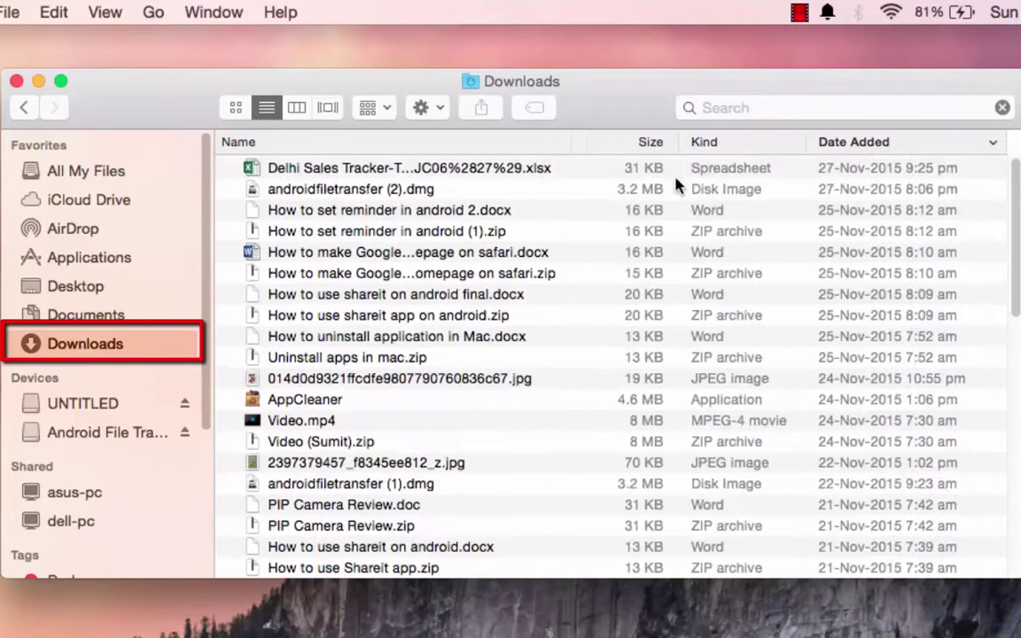
{"action": "left_click", "coordinate": [735, 107]}
{"action": "type", "text": "a"}
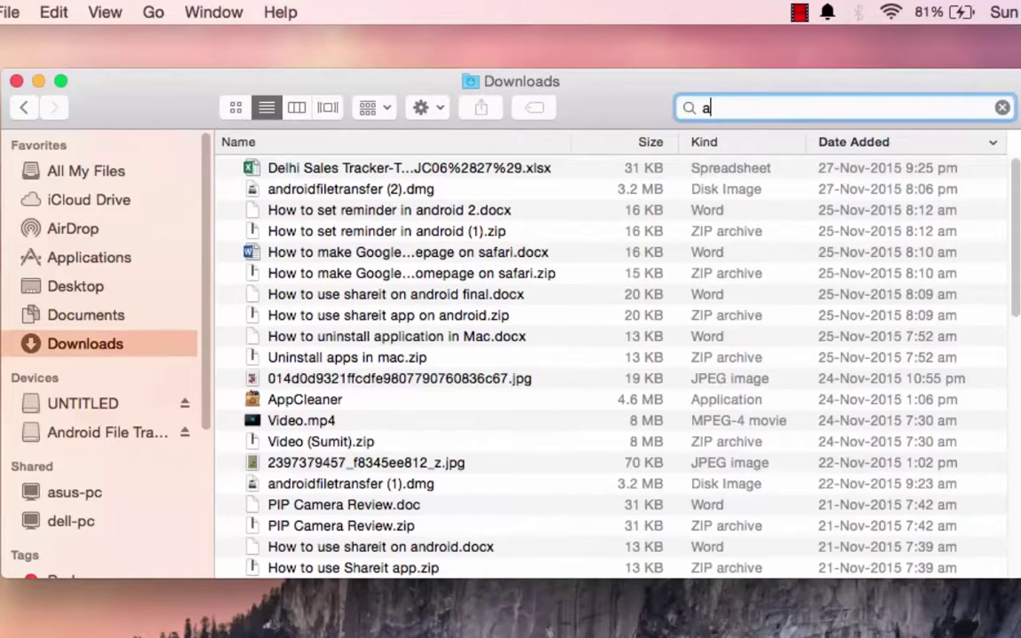
{"action": "type", "text": "ppcleaner"}
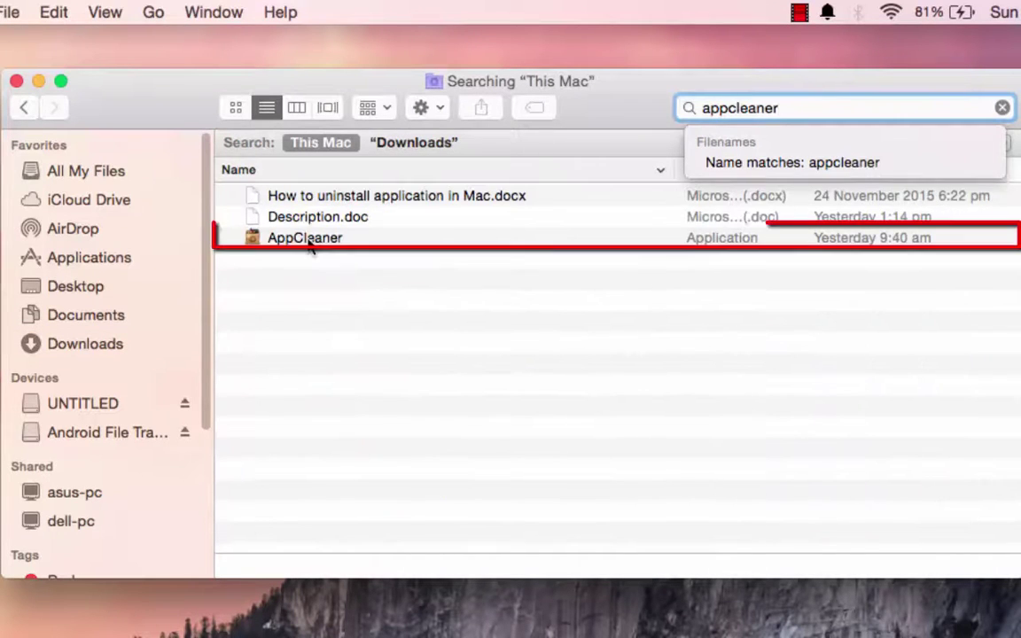
{"action": "left_click", "coordinate": [307, 240]}
{"action": "double_click", "coordinate": [309, 242]}
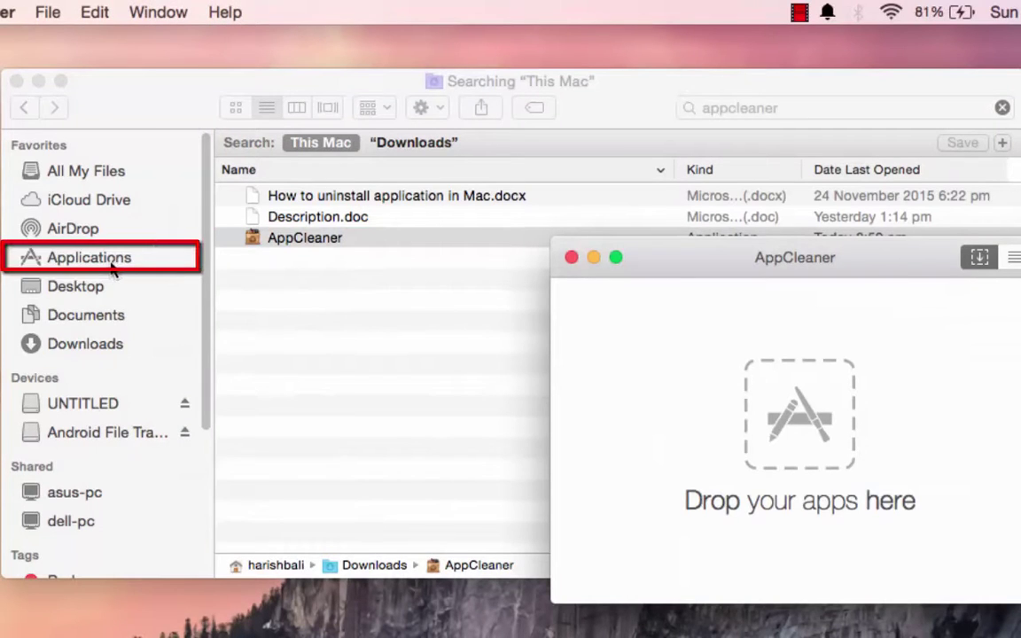
Select Android File Transfer via an 'android file' search in Applications, with Finder beside AppCleaner
{"action": "left_click", "coordinate": [112, 263]}
{"action": "left_click", "coordinate": [88, 259]}
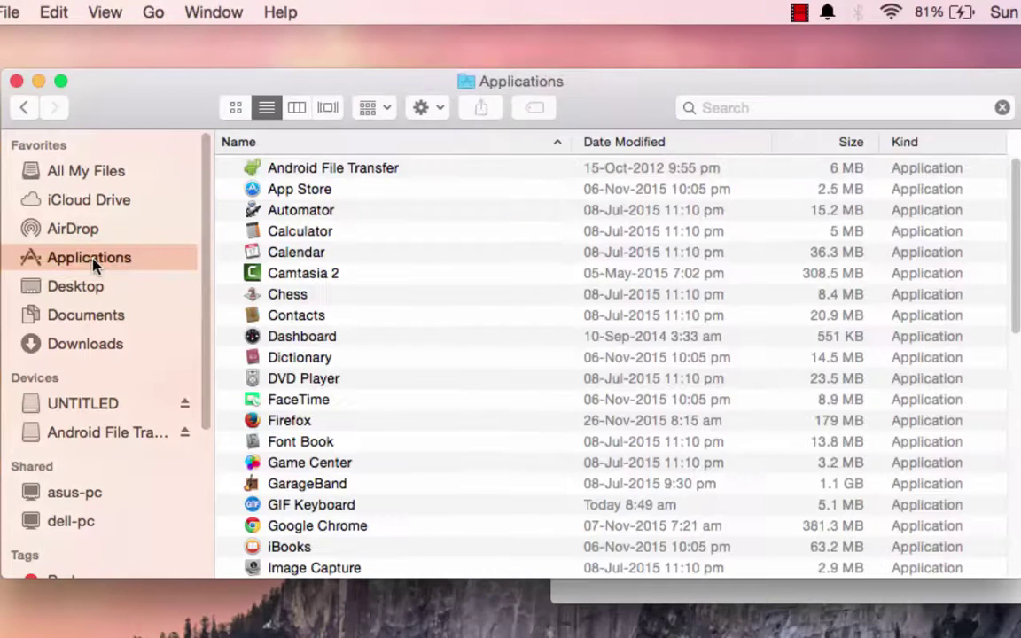
{"action": "left_click", "coordinate": [734, 108]}
{"action": "type", "text": "androi"}
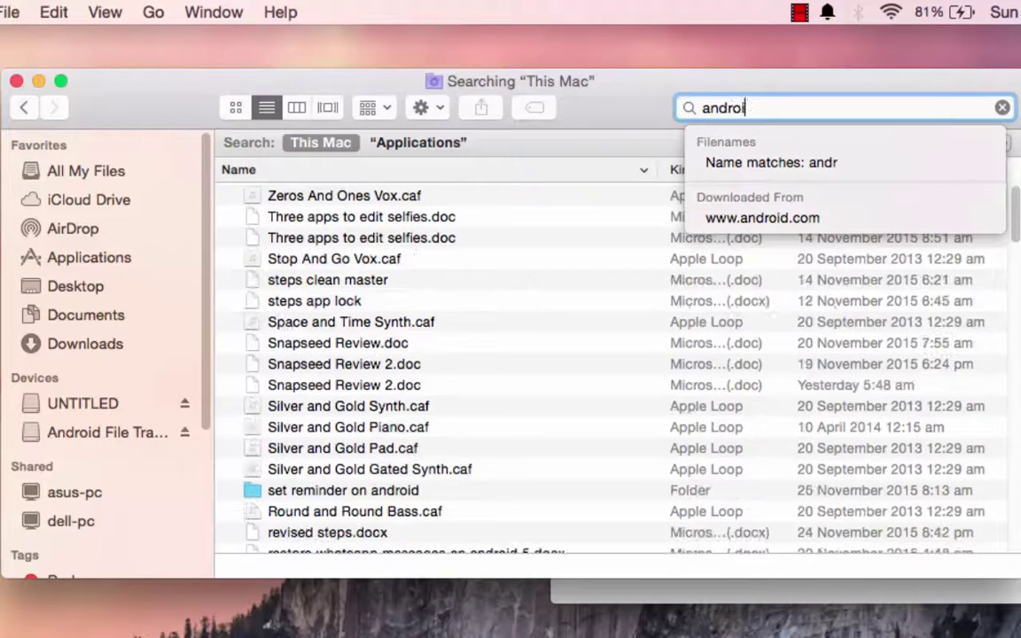
{"action": "type", "text": "d file"}
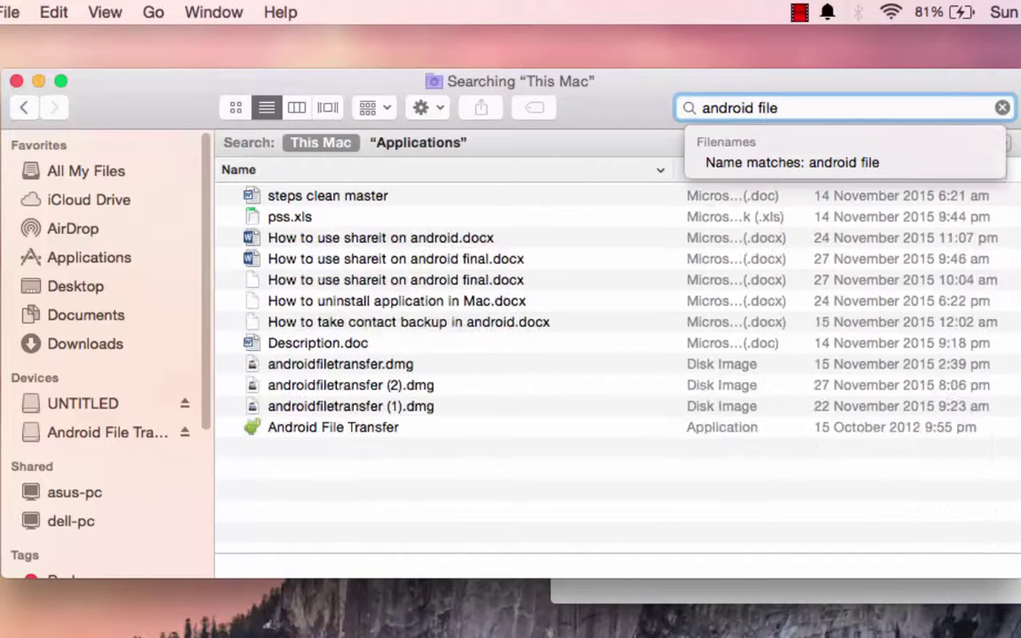
{"action": "left_click", "coordinate": [364, 428]}
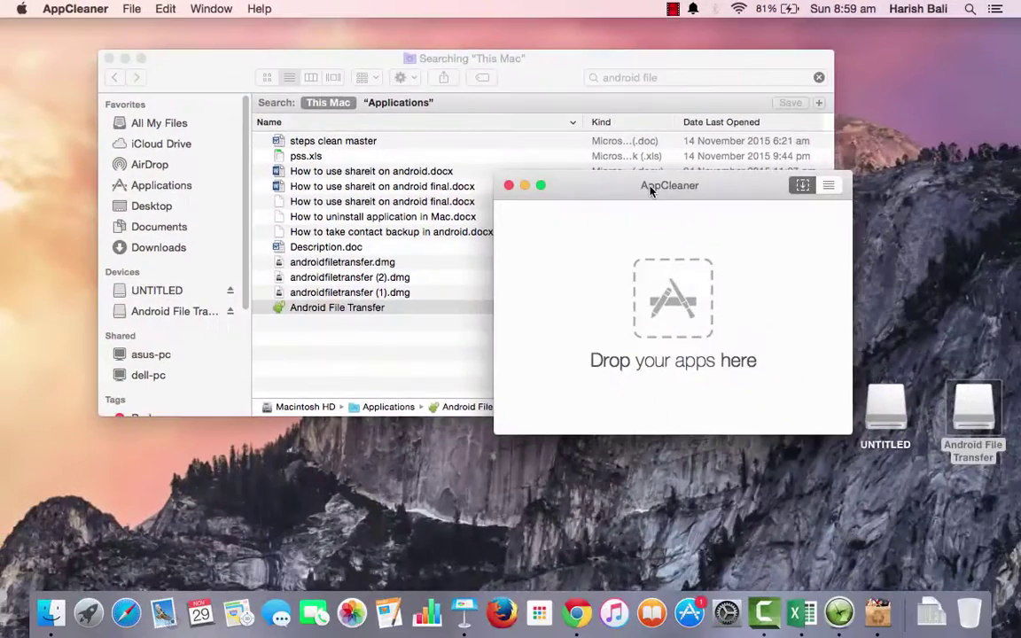
{"action": "mouse_move", "coordinate": [650, 191]}
{"action": "left_mouse_down"}
{"action": "mouse_move", "coordinate": [491, 358]}
{"action": "mouse_move", "coordinate": [783, 39]}
{"action": "left_mouse_up"}
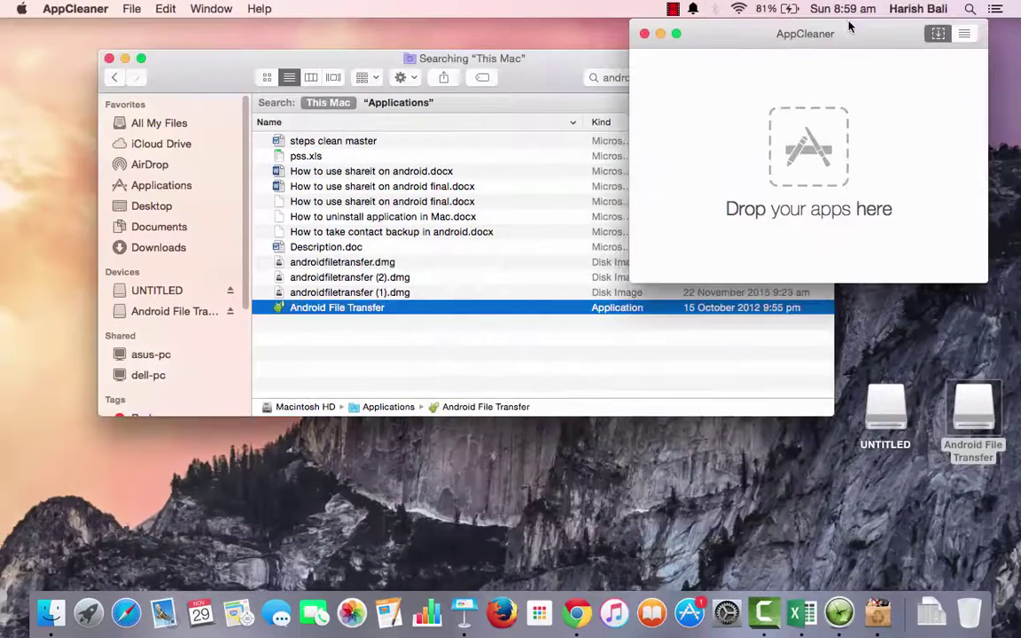
{"action": "left_click", "coordinate": [472, 65]}
{"action": "left_click_drag", "start_coordinate": [473, 63], "coordinate": [282, 50]}
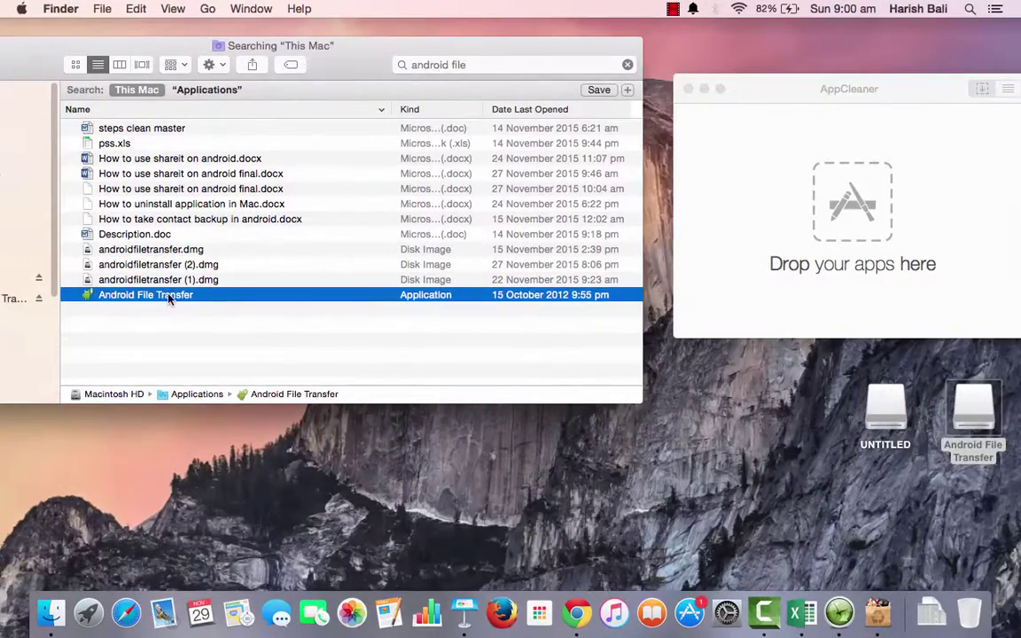
Drop Android File Transfer onto AppCleaner, tick all three files, and remove them with admin authorisation
{"action": "left_click_drag", "start_coordinate": [168, 300], "coordinate": [783, 188]}
{"action": "mouse_move", "coordinate": [700, 116]}
{"action": "left_mouse_down"}
{"action": "mouse_move", "coordinate": [455, 125]}
{"action": "mouse_move", "coordinate": [393, 145]}
{"action": "left_mouse_up"}
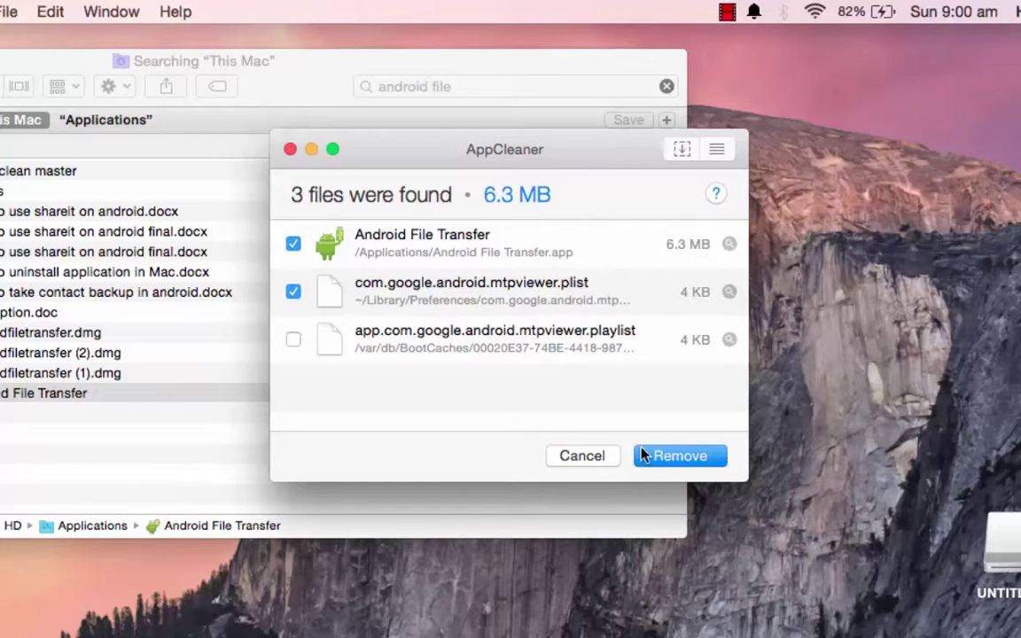
{"action": "left_click", "coordinate": [294, 340]}
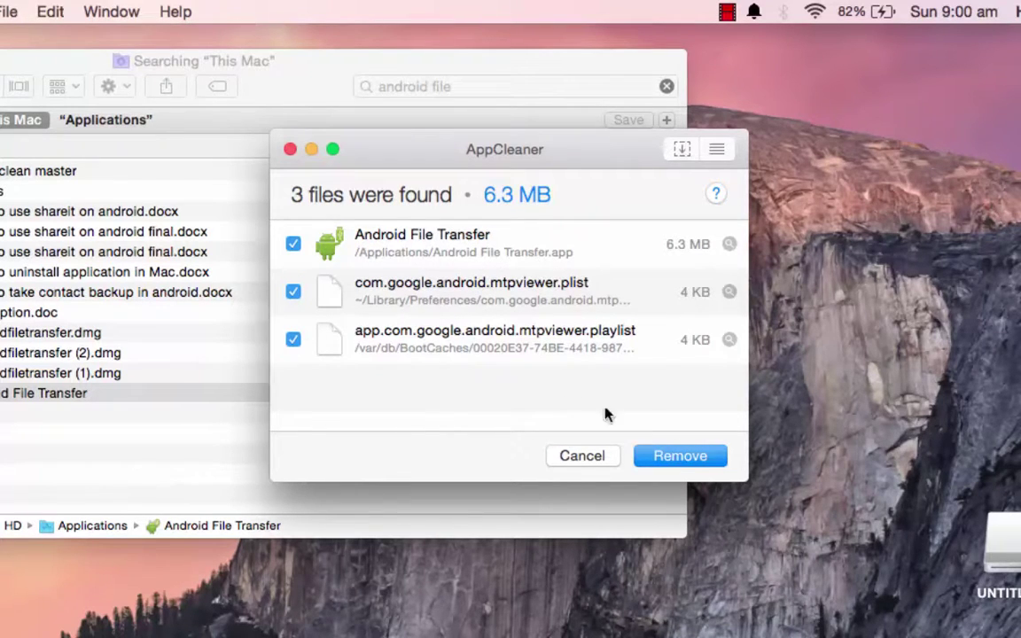
{"action": "left_click", "coordinate": [705, 456]}
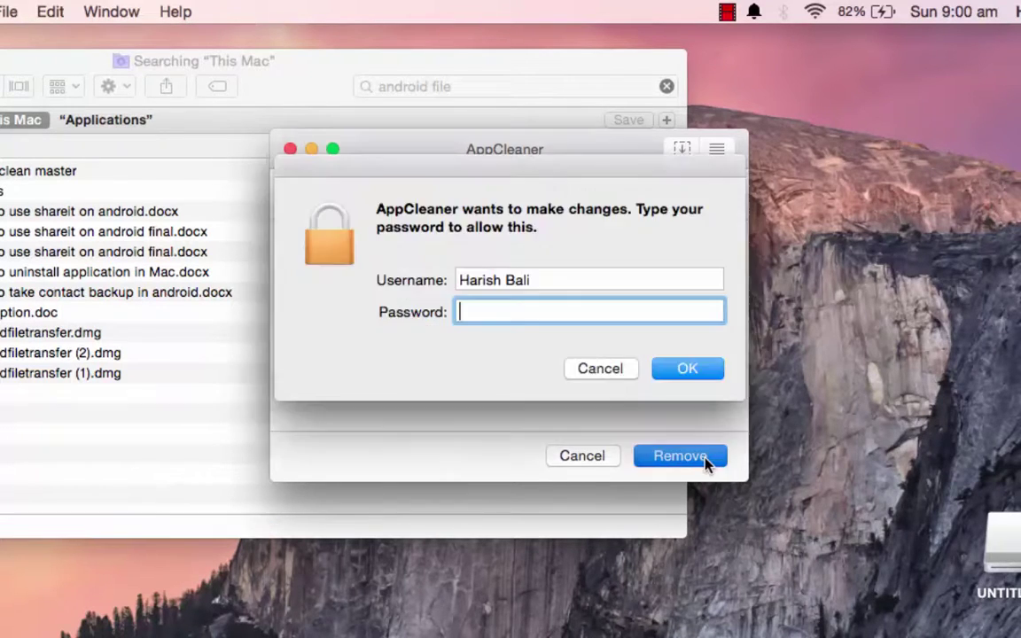
{"action": "left_click", "coordinate": [695, 371]}
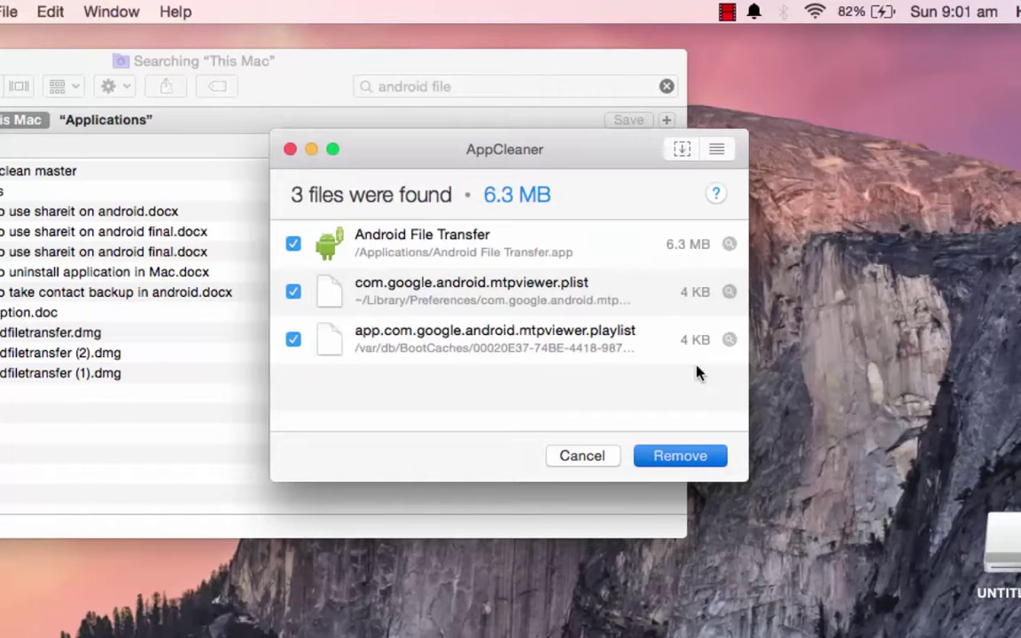
Close AppCleaner and rerun the Finder search 'android file tr' to confirm the app is gone
{"action": "left_click", "coordinate": [290, 150]}
{"action": "left_click_drag", "start_coordinate": [354, 68], "coordinate": [657, 43]}
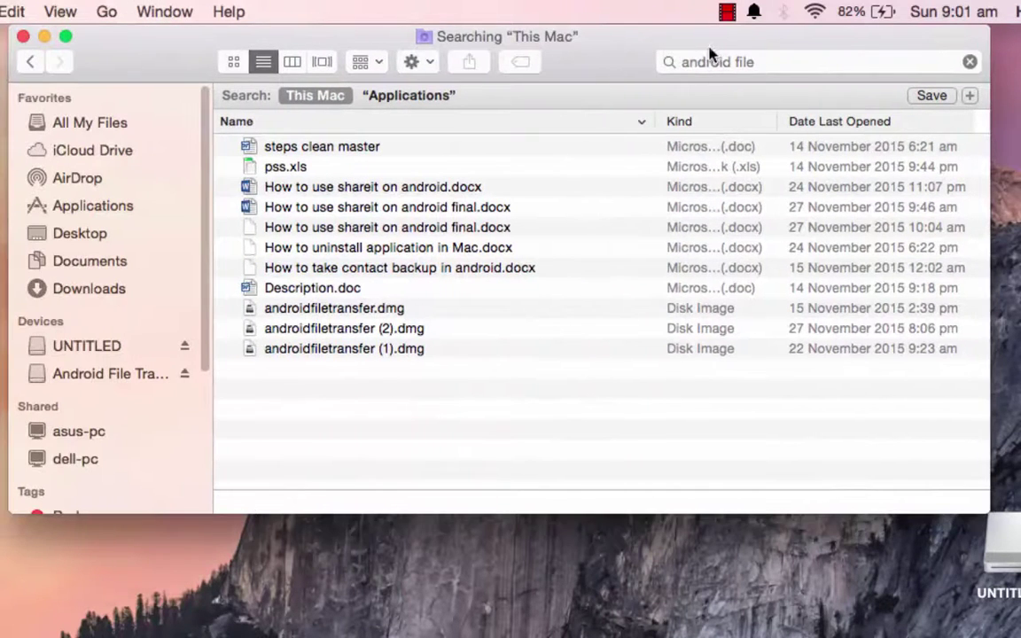
{"action": "left_click", "coordinate": [968, 63]}
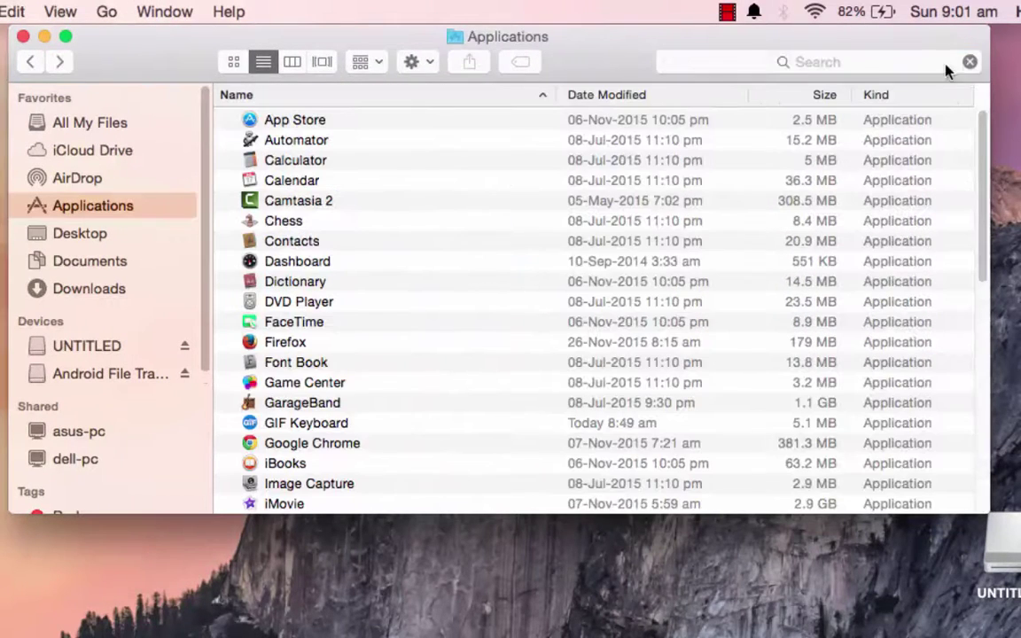
{"action": "left_click", "coordinate": [699, 64]}
{"action": "type", "text": "andr"}
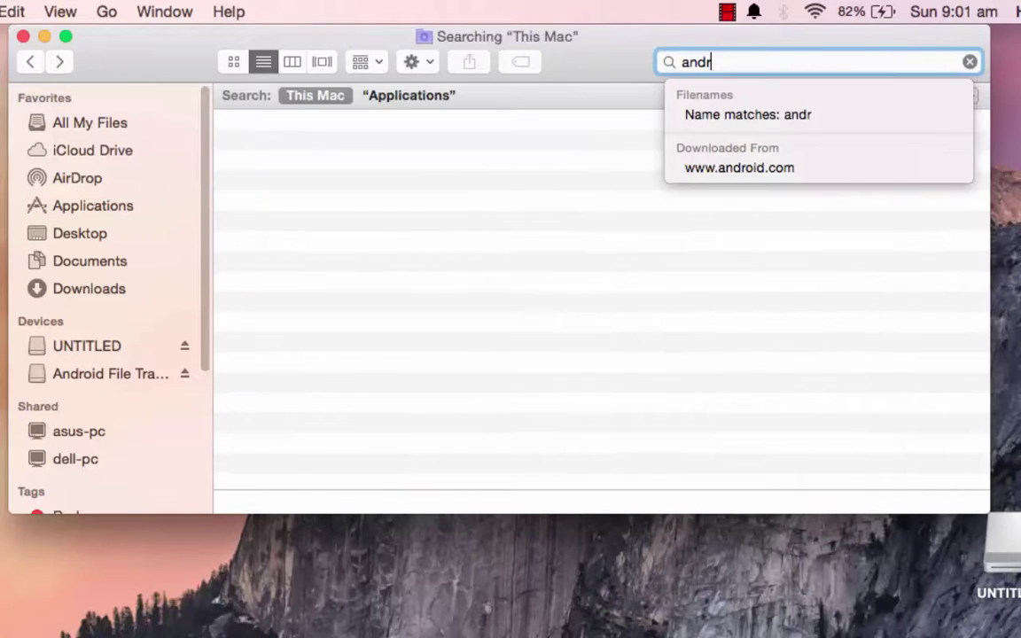
{"action": "type", "text": "oid file tr"}
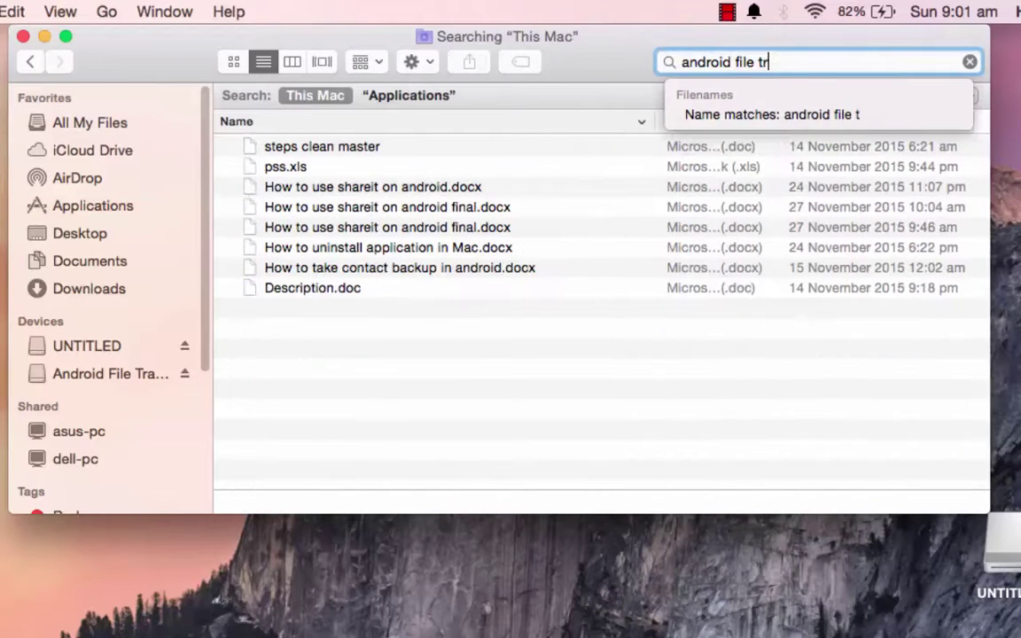